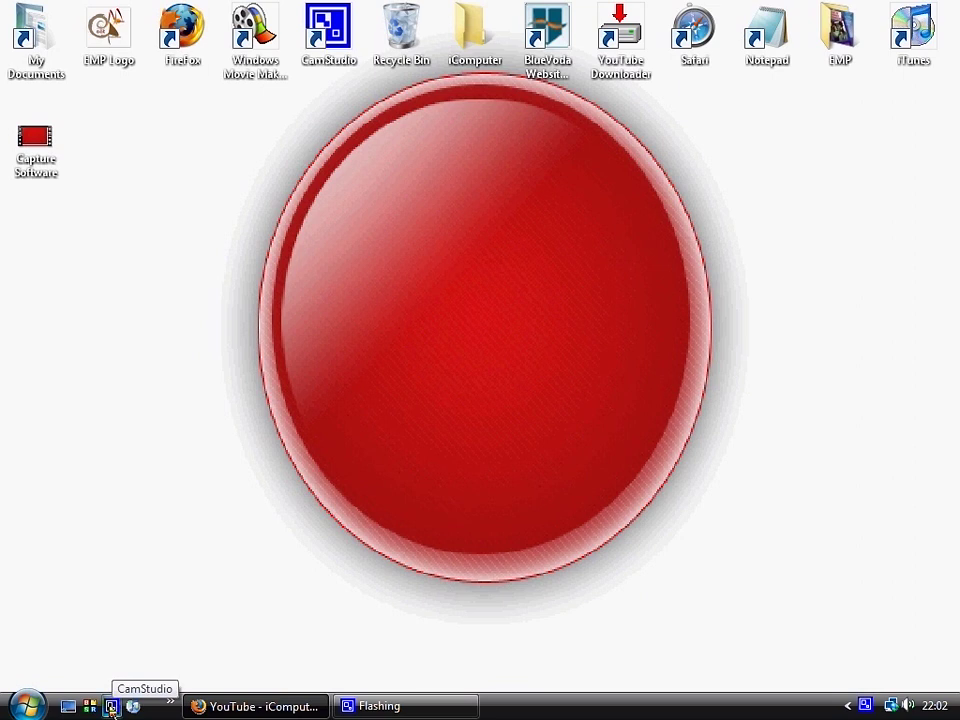
Step: Launch CamStudio from the taskbar and dismiss both 'Unable to set shortcuts' warnings
left_click(112, 707)
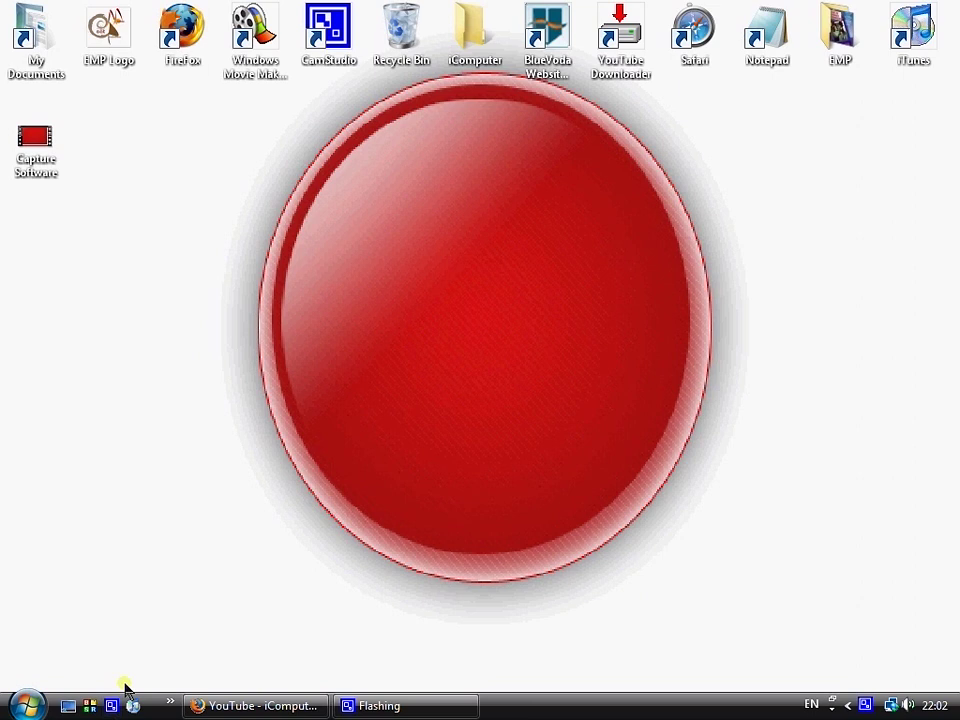
left_click(613, 398)
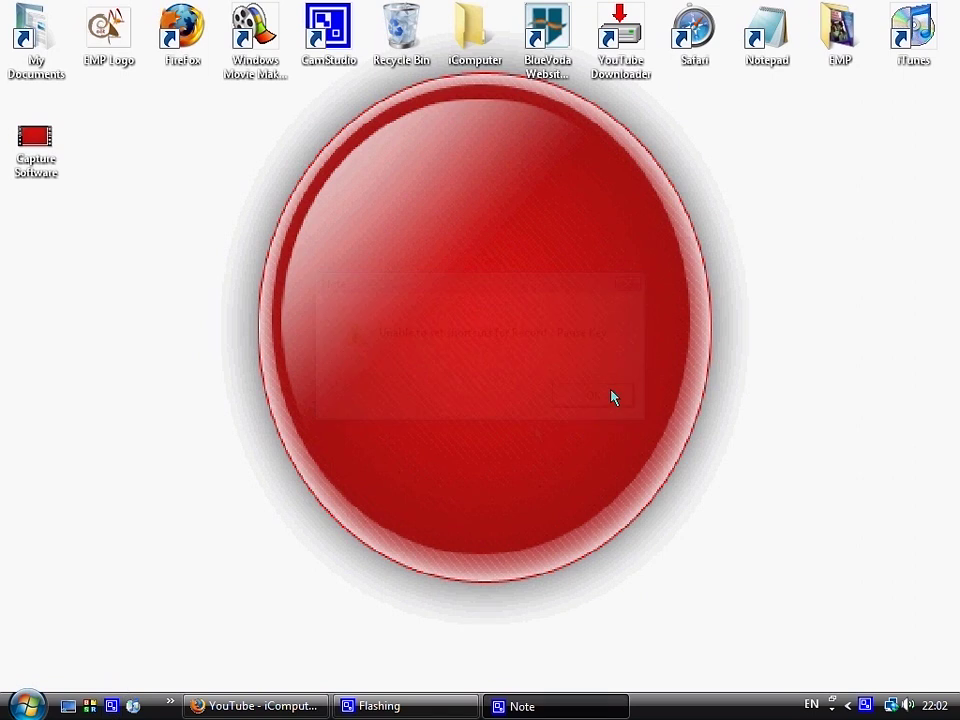
left_click(599, 405)
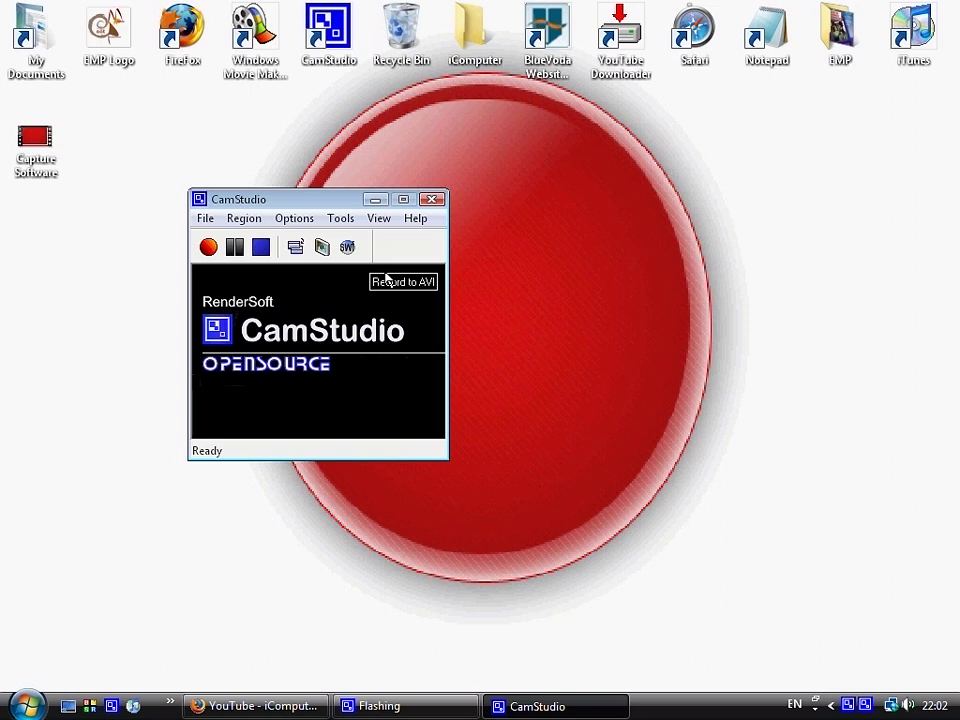
Step: In Video Options, choose Intel Indeo® Video 4.5 as the compressor
left_click(293, 220)
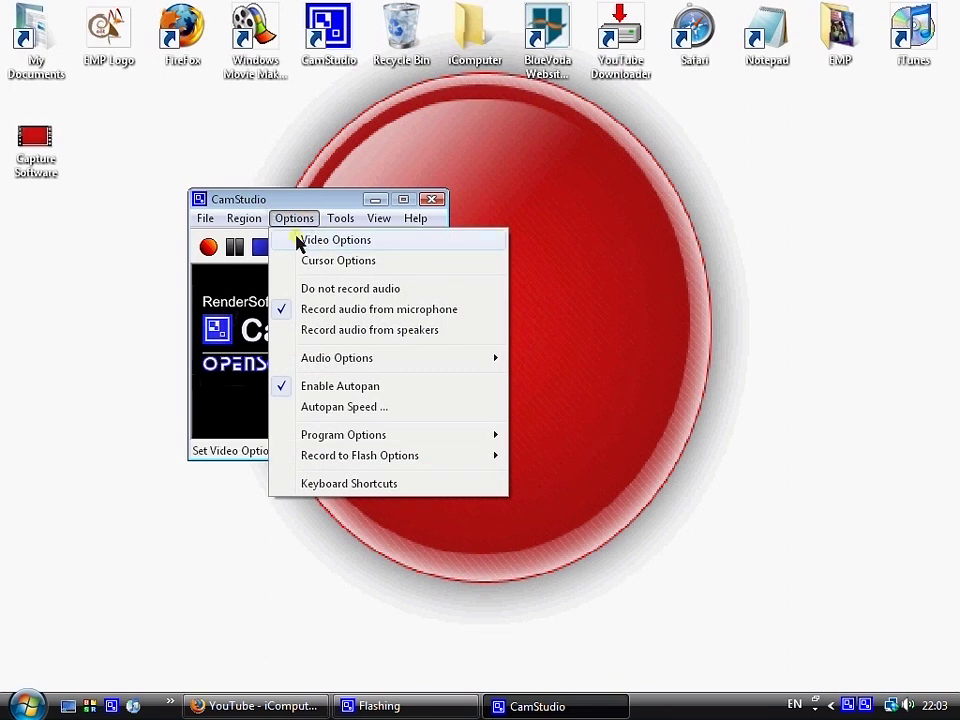
left_click(330, 240)
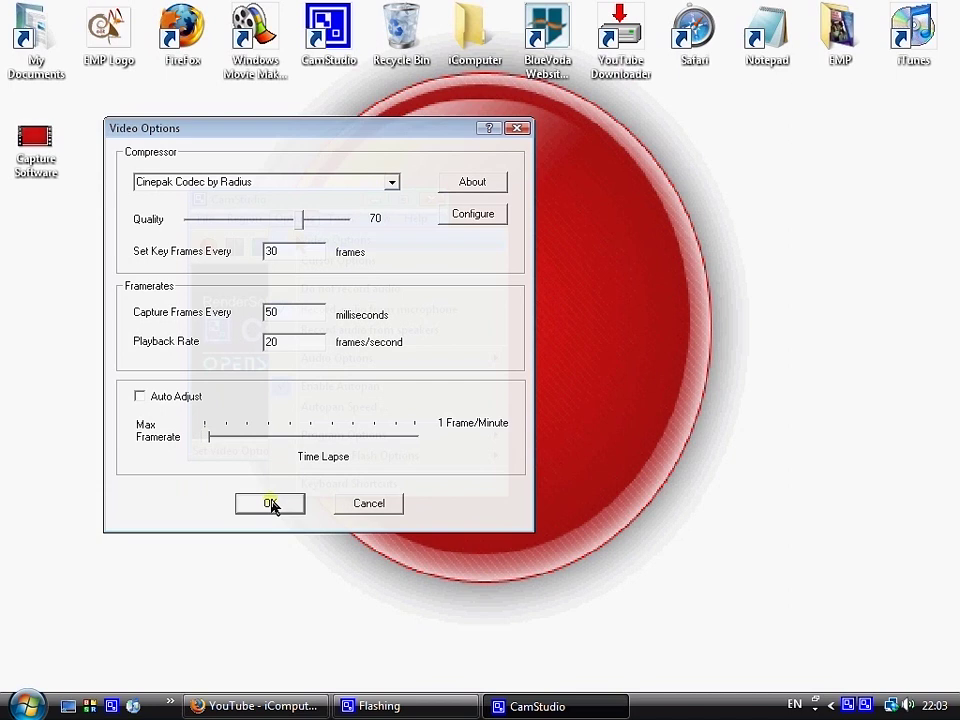
left_click(391, 184)
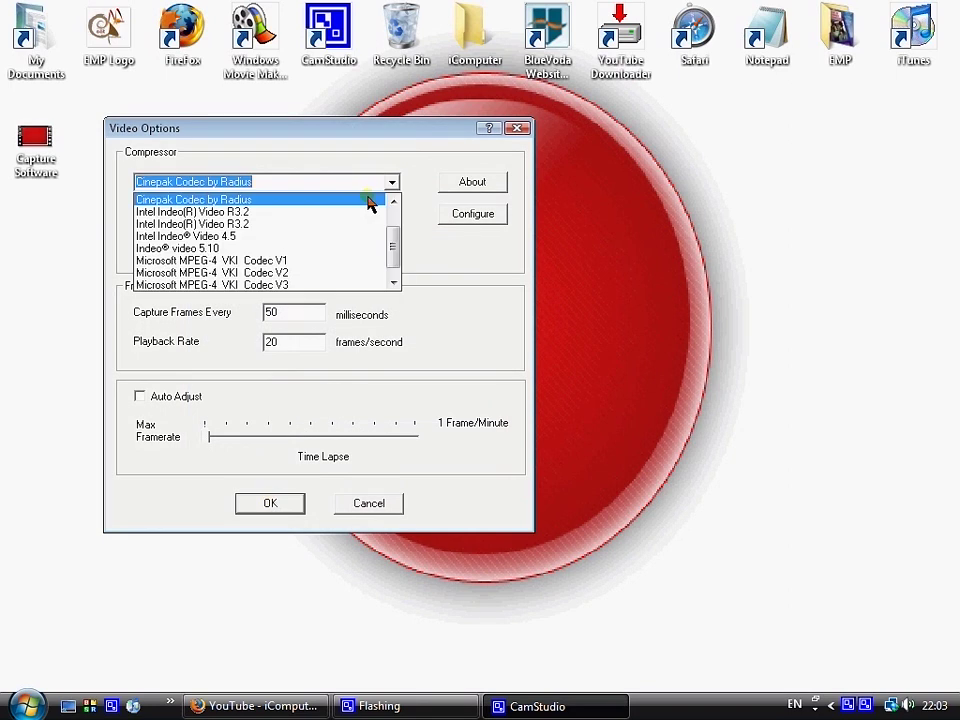
left_click(370, 201)
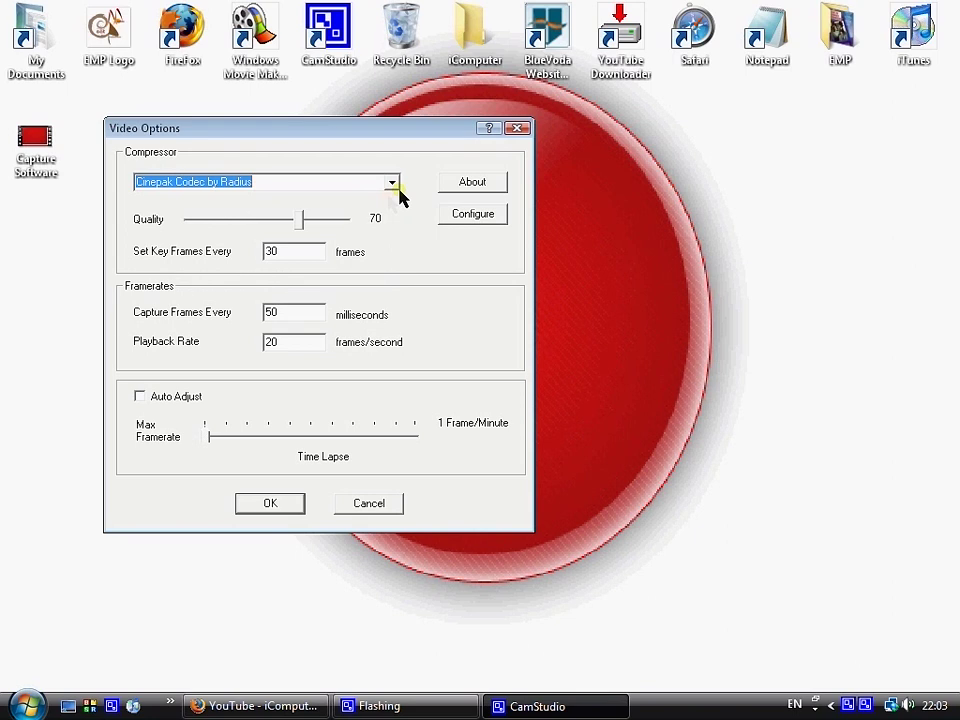
left_click(395, 186)
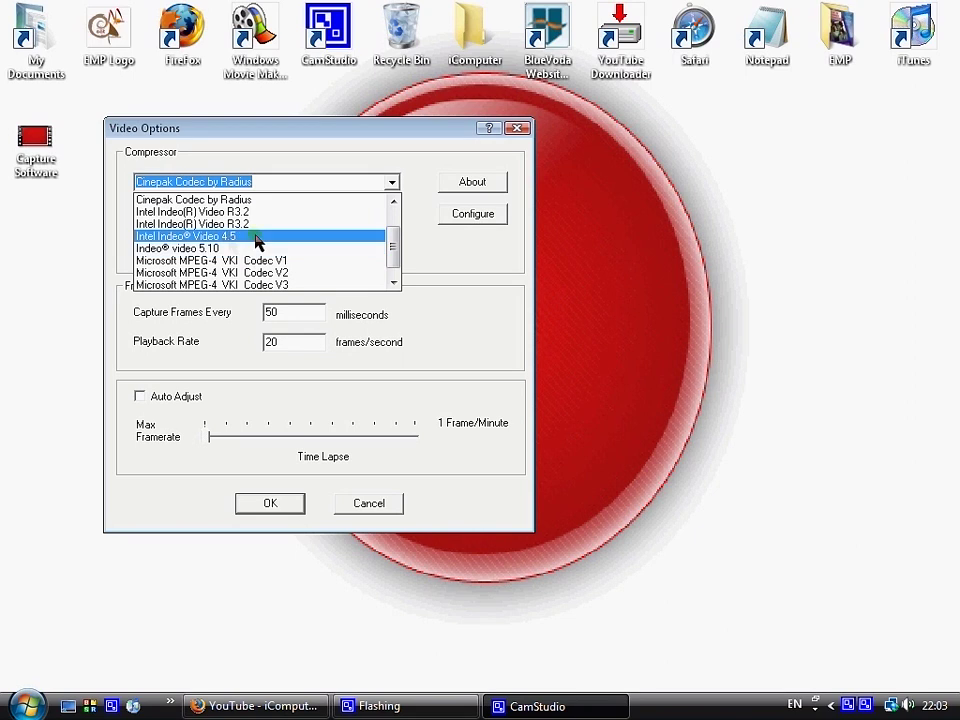
left_click(247, 242)
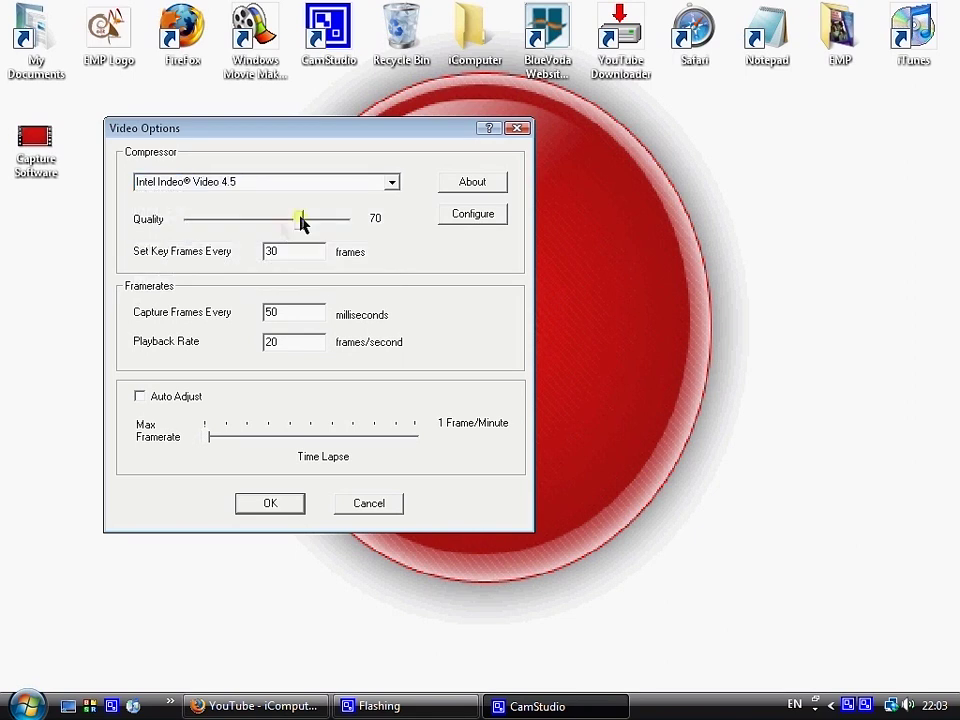
Step: Raise quality to 100, set playback rate to 20 fps, and apply the video options
left_click_drag(301, 222, 350, 222)
left_click_drag(314, 256, 227, 266)
left_click(304, 250)
double_click(268, 313)
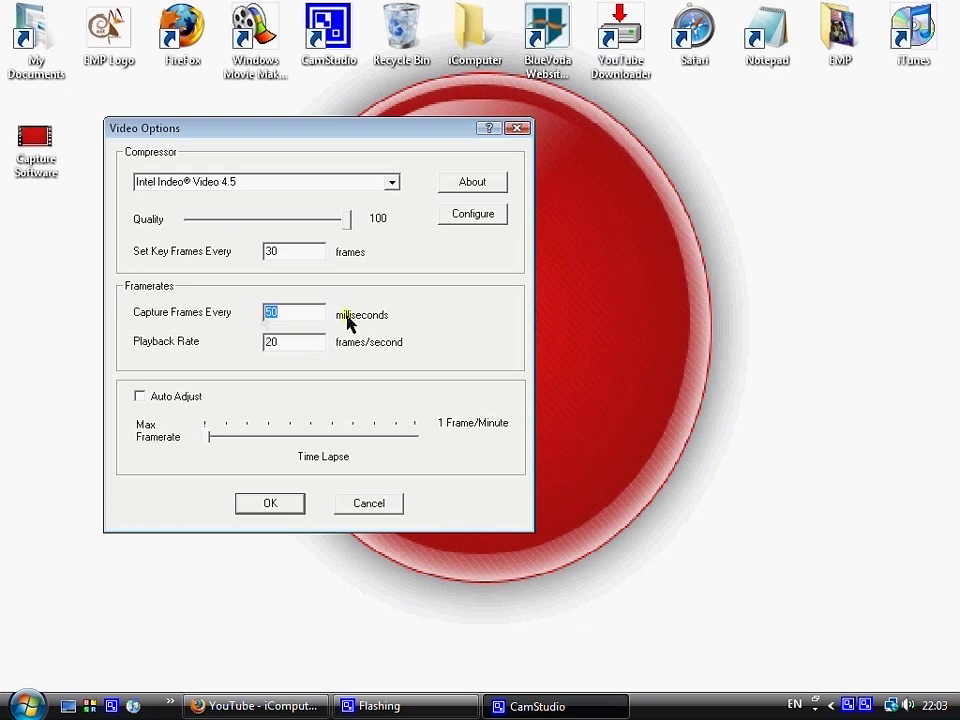
left_click(298, 338)
double_click(298, 338)
type("20")
left_click(270, 505)
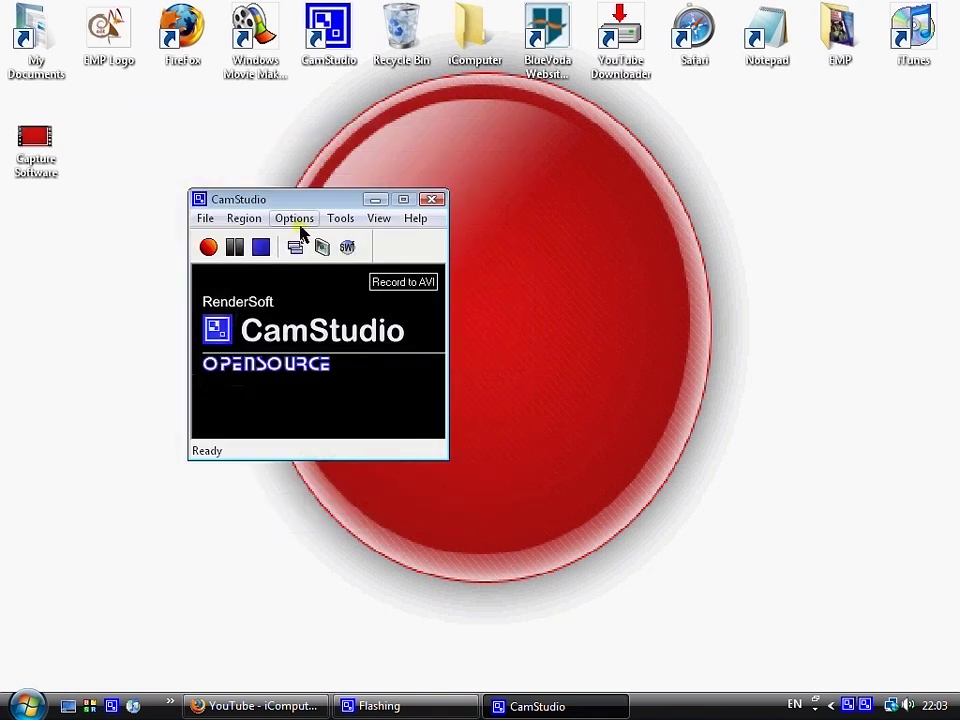
Step: In Cursor Options, adjust the cursor highlight to a small size
left_click(297, 222)
left_click(310, 262)
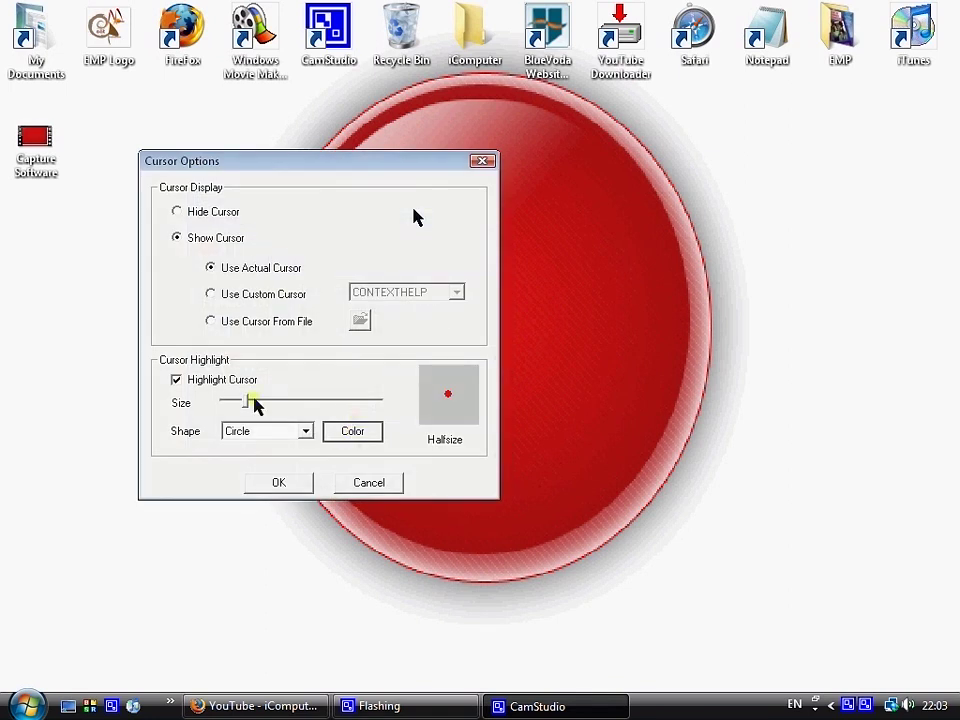
left_click_drag(250, 402, 251, 401)
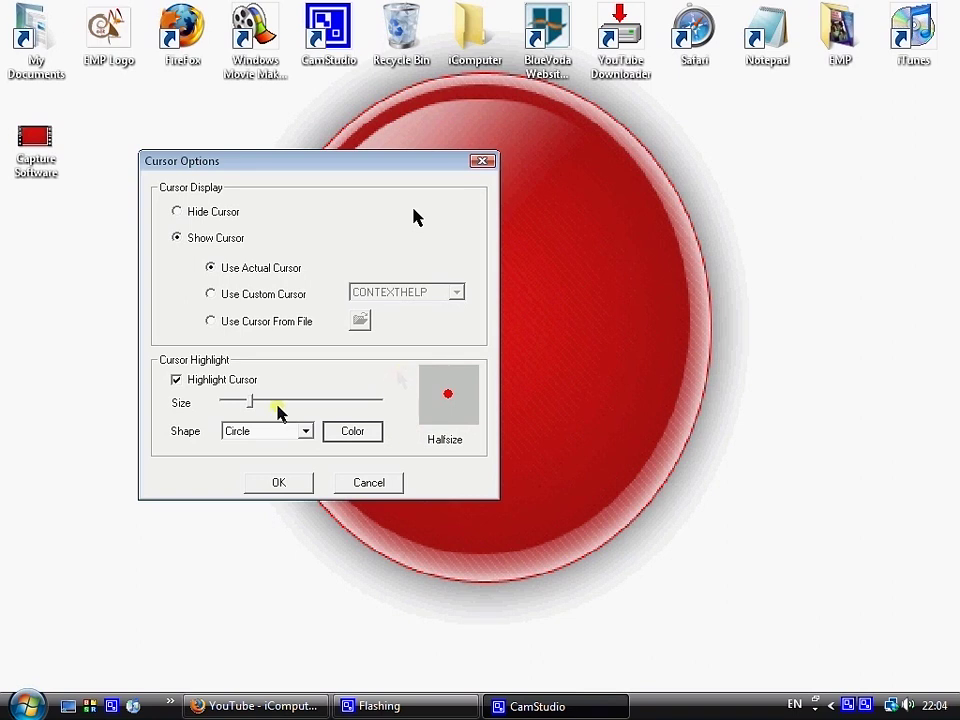
mouse_move(251, 401)
left_mouse_down()
mouse_move(394, 401)
mouse_move(256, 402)
left_mouse_up()
left_click_drag(258, 401, 252, 401)
Step: Make the highlight colour pure red, keep the actual cursor, and apply the cursor settings
left_click(352, 431)
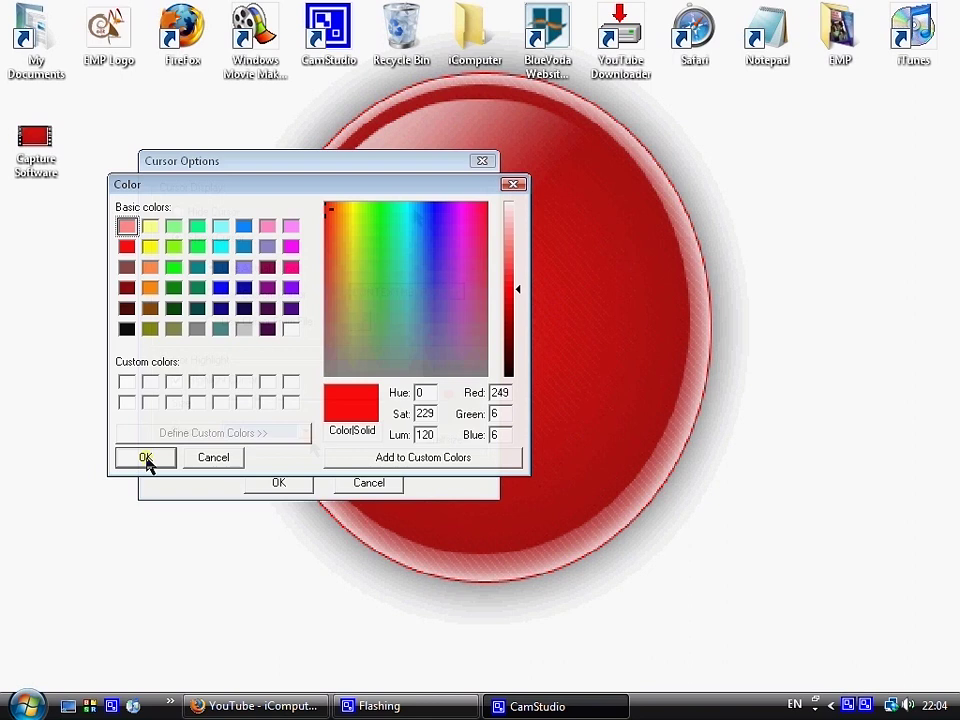
left_click(127, 247)
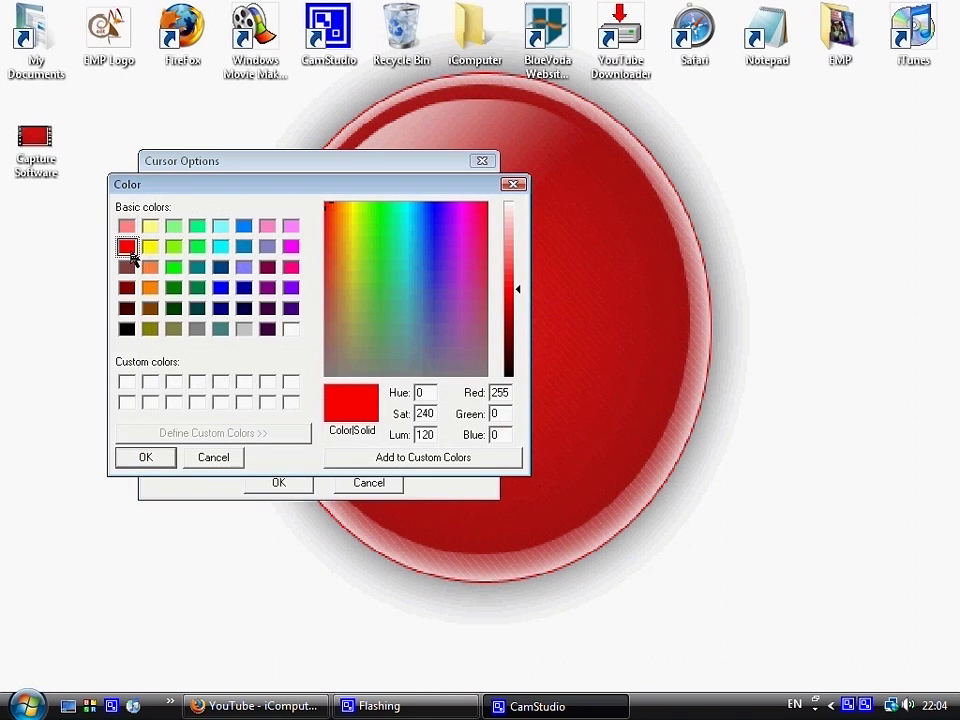
left_click(150, 460)
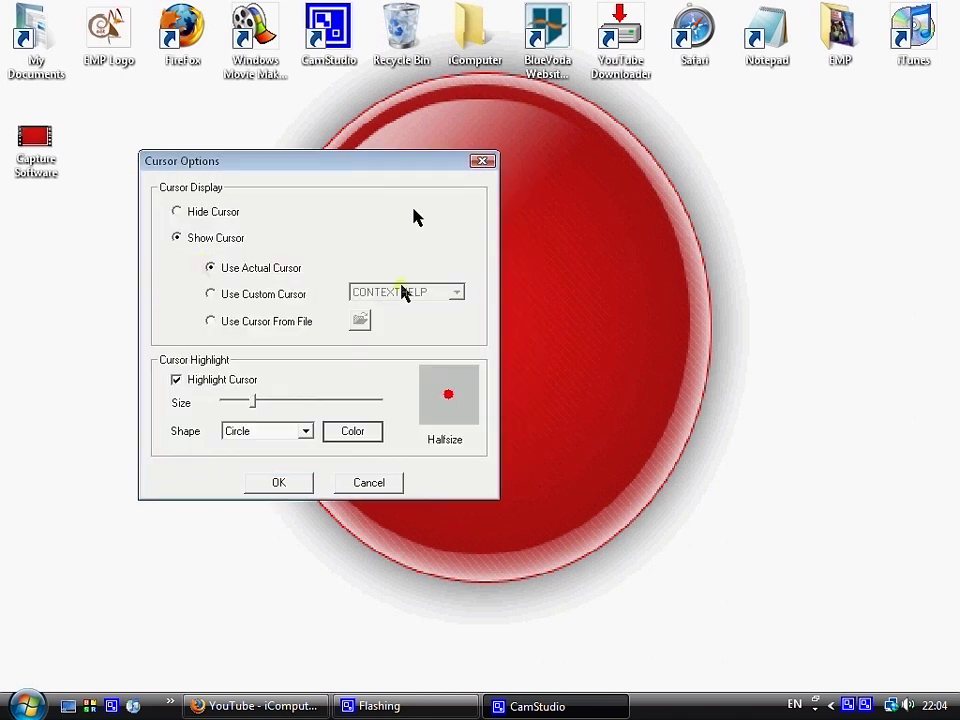
left_click(259, 297)
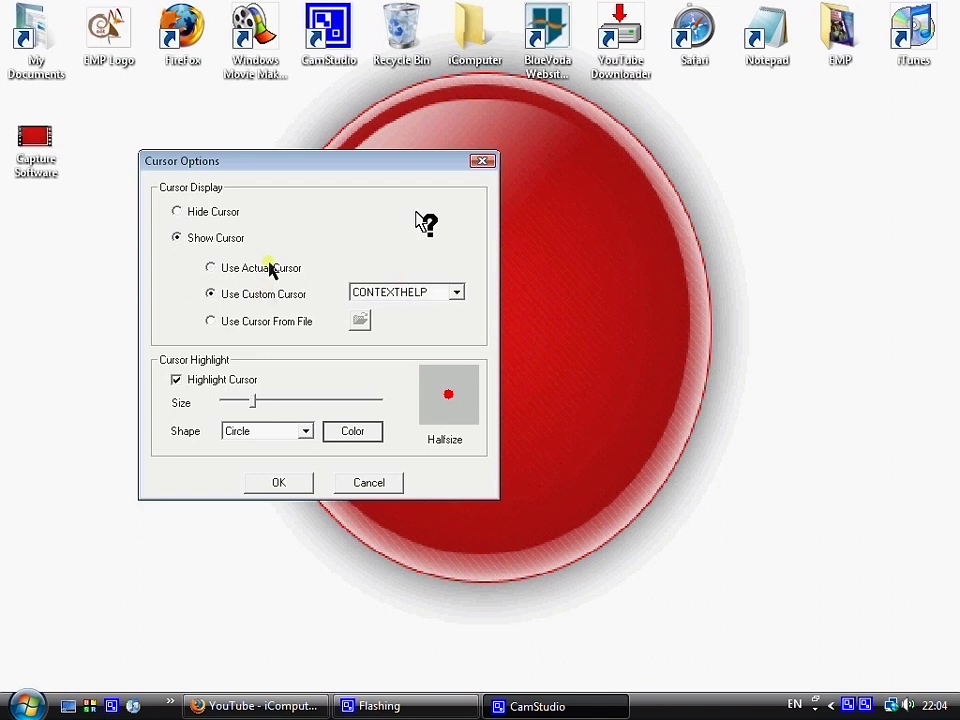
left_click(270, 268)
left_click(293, 482)
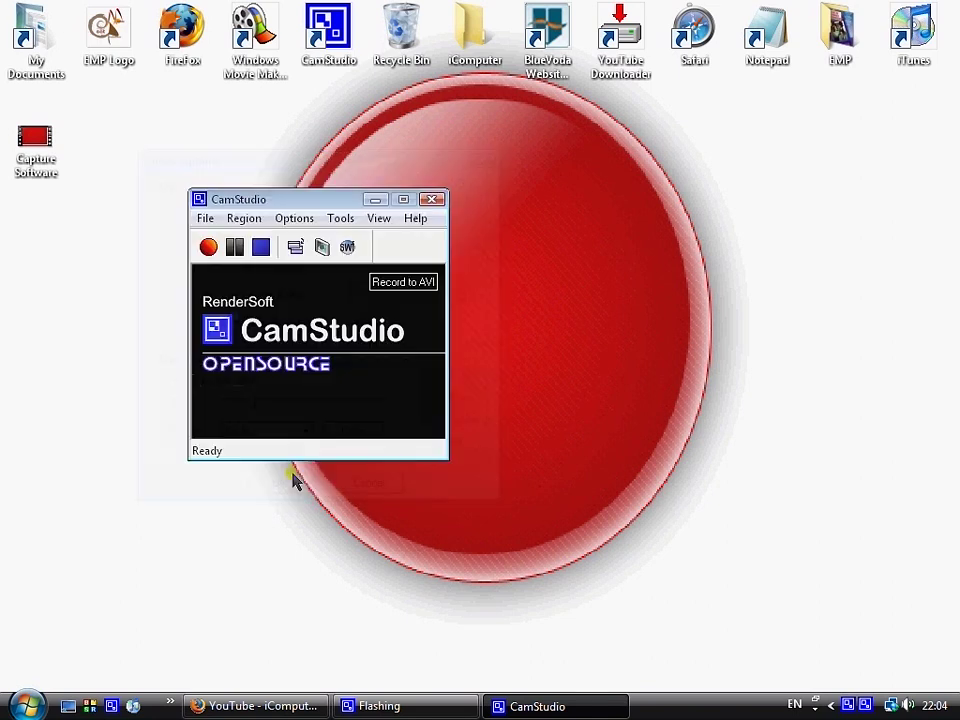
left_click(310, 220)
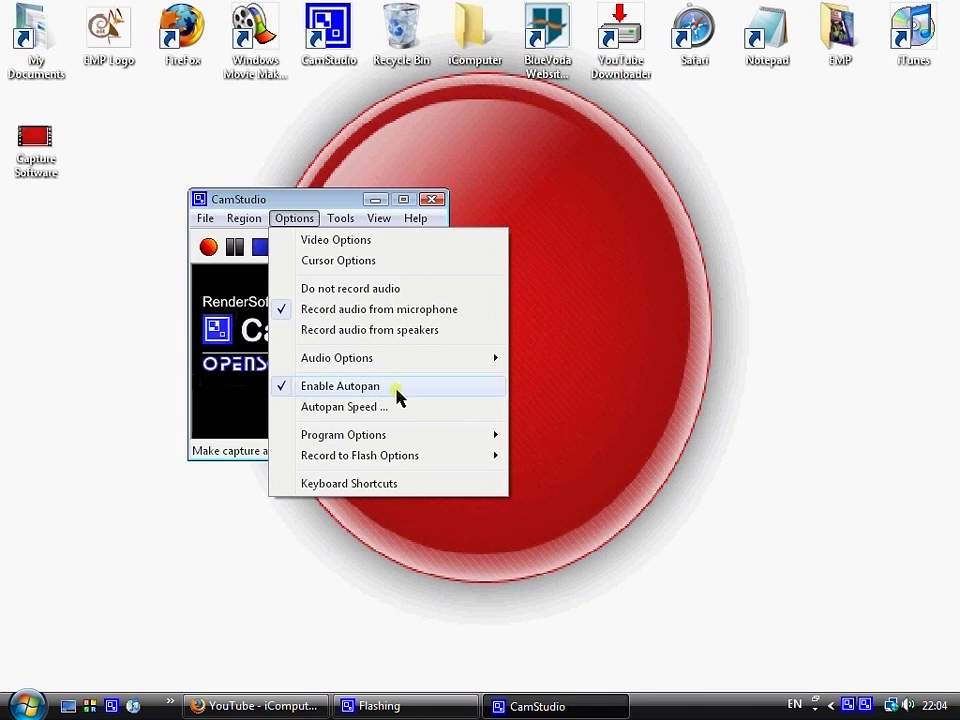
Step: Raise the autopan maximum speed from 20 to 25 and close the Autopan Speed dialog
left_click(358, 415)
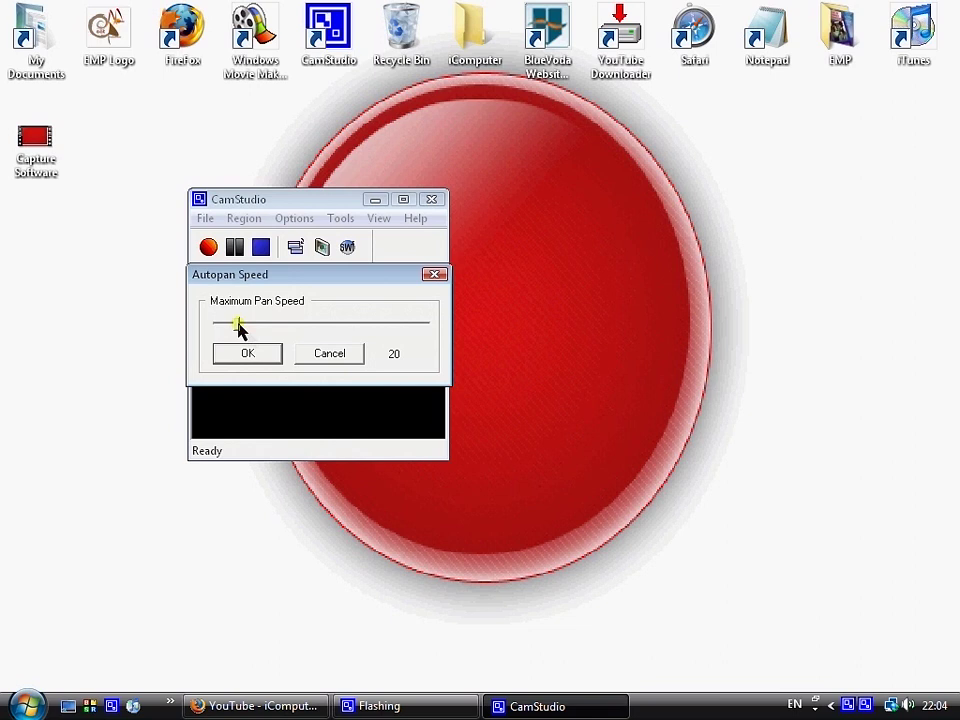
left_click_drag(238, 327, 244, 327)
left_click(247, 353)
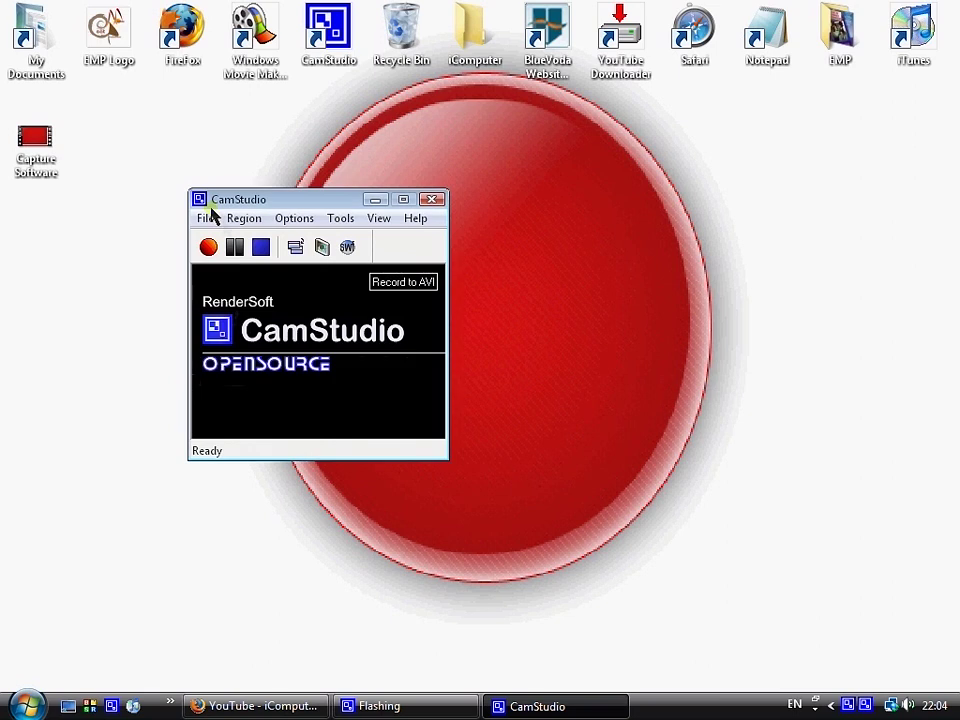
left_click(209, 217)
Step: In Keyboard Shortcuts, set the record/pause hotkey to F5 and stop to F2
left_click(295, 205)
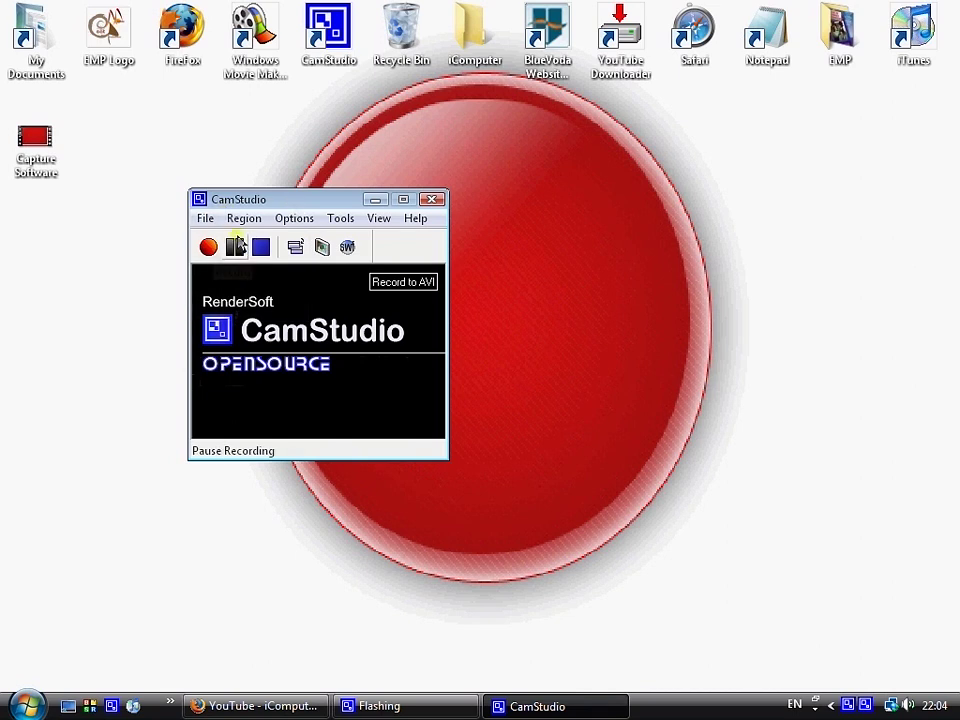
left_click(294, 218)
left_click(369, 484)
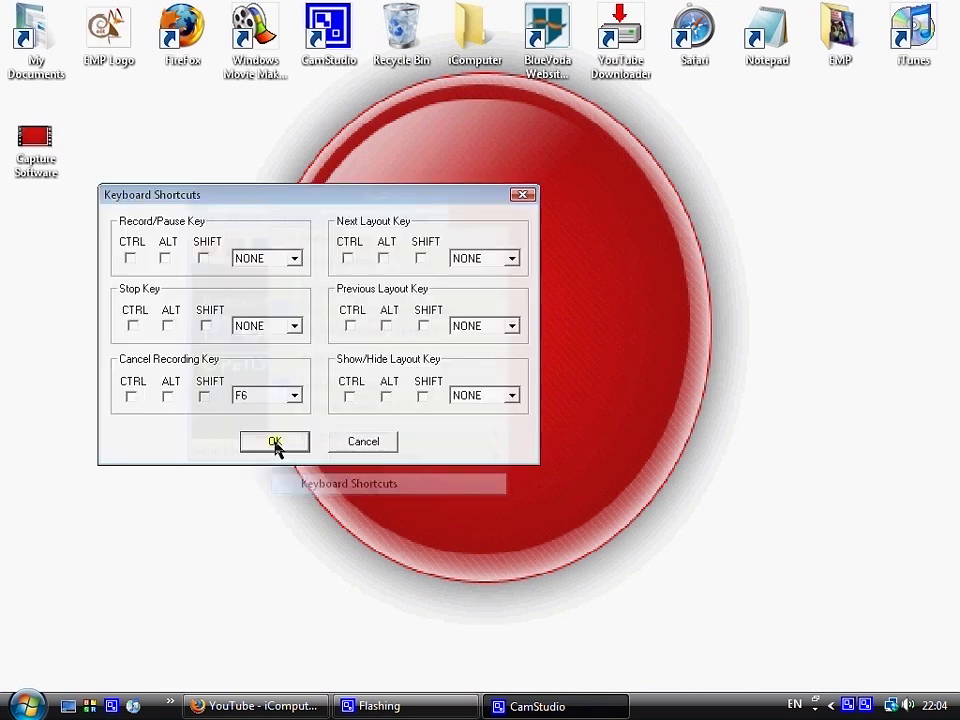
left_click(268, 259)
scroll(266, 305, "down", 7)
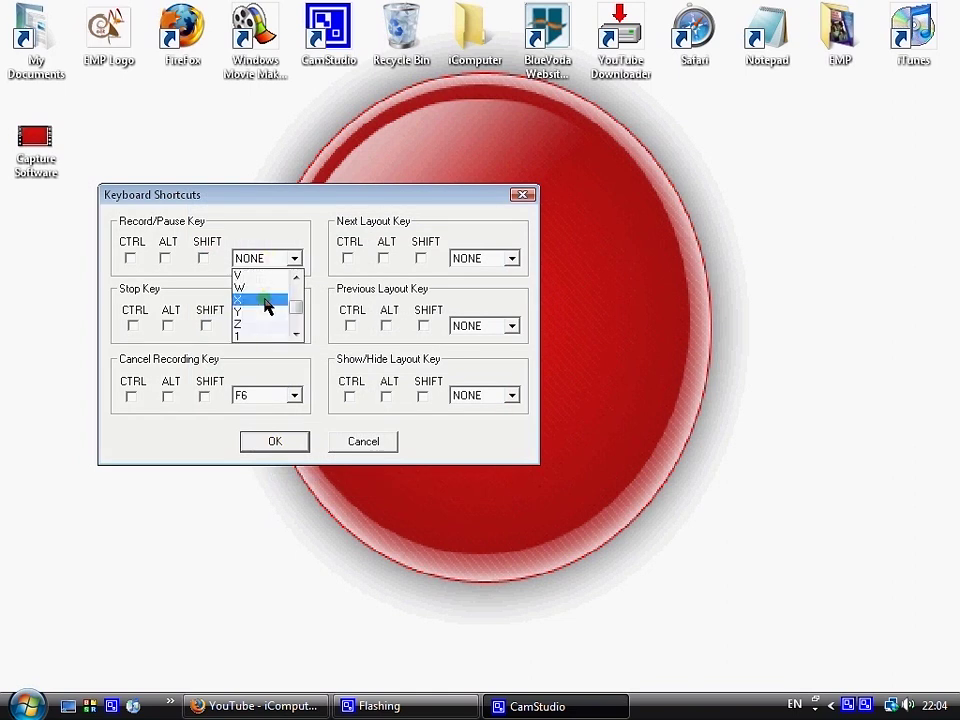
scroll(266, 305, "up", 10)
scroll(265, 305, "down", 4)
scroll(265, 305, "up", 3)
scroll(266, 305, "up", 3)
left_click(248, 326)
left_click(250, 326)
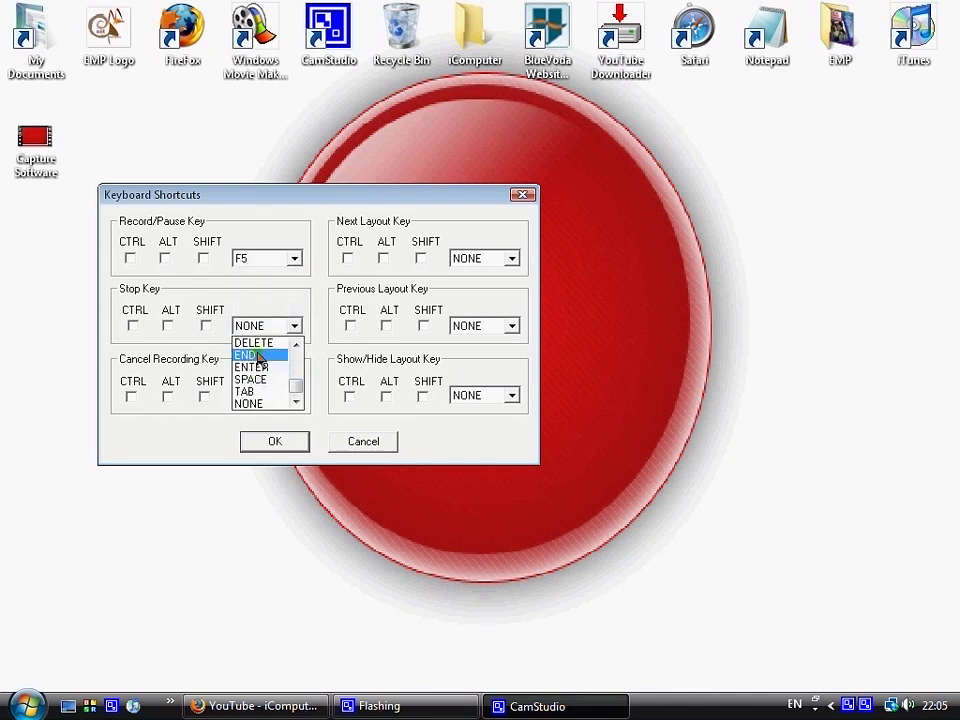
scroll(258, 358, "up", 2)
scroll(258, 358, "up", 3)
left_click(258, 358)
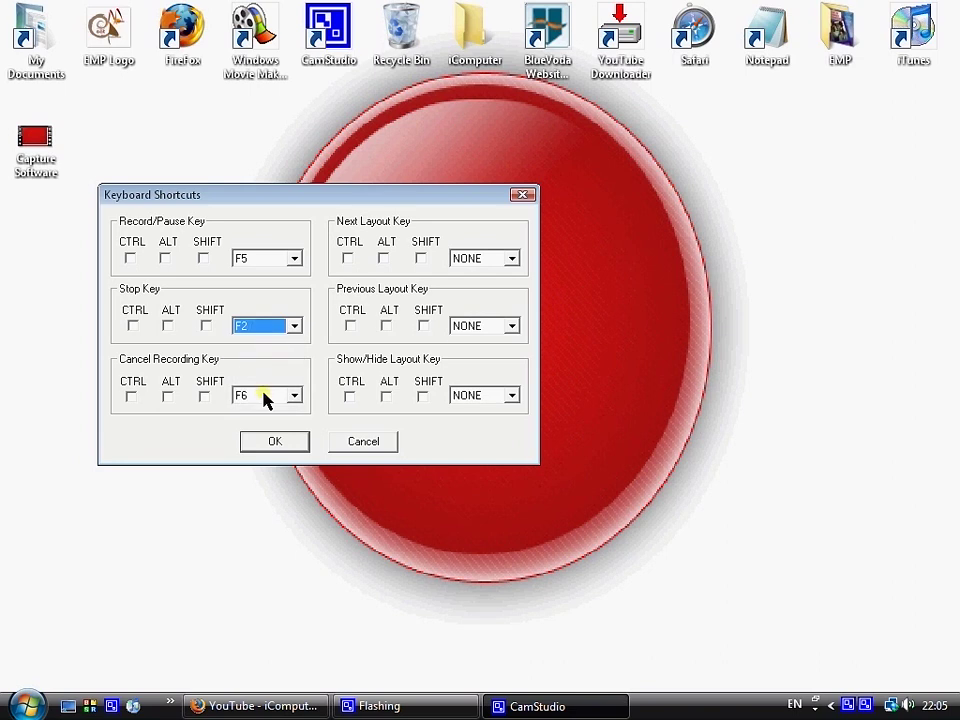
Step: Set next layout to F3, previous layout to F1, show/hide layout to F9, and save the hotkeys
left_click(480, 258)
scroll(468, 326, "up", 5)
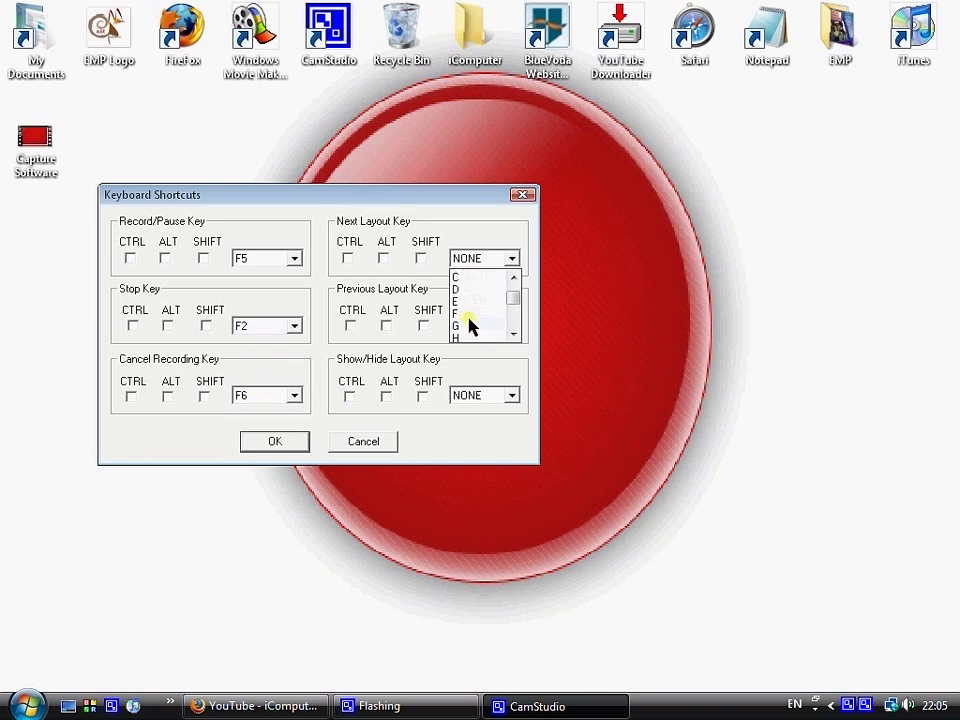
scroll(470, 326, "up", 3)
scroll(469, 326, "up", 1)
left_click(474, 300)
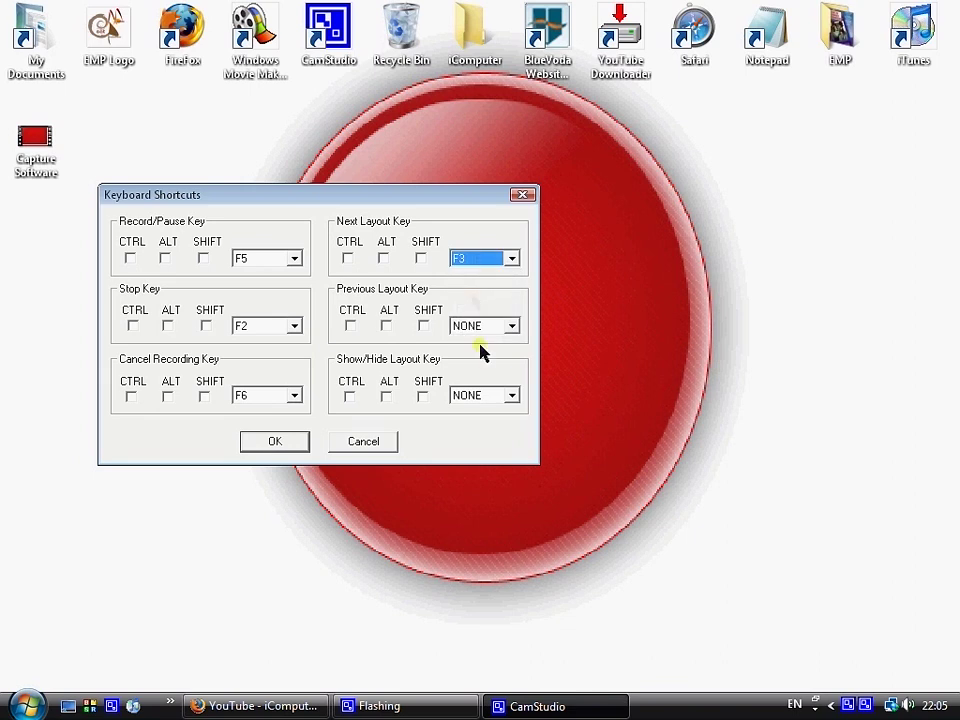
left_click(482, 327)
mouse_move(513, 350)
left_mouse_down()
mouse_move(527, 372)
mouse_move(518, 350)
left_mouse_up()
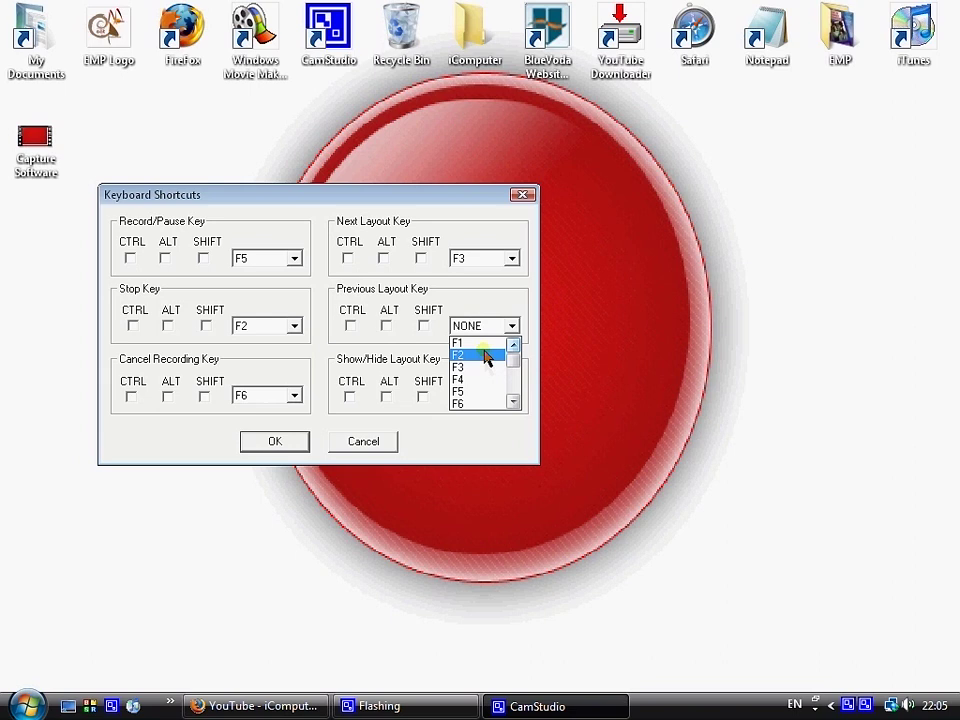
left_click(480, 344)
left_click(484, 395)
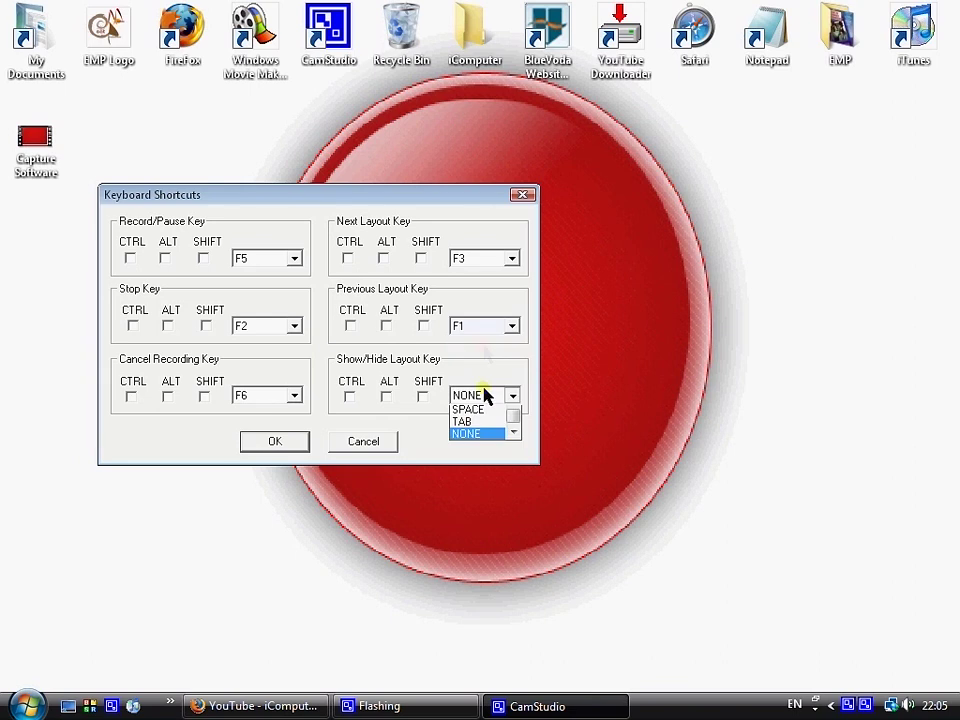
left_click_drag(514, 453, 512, 427)
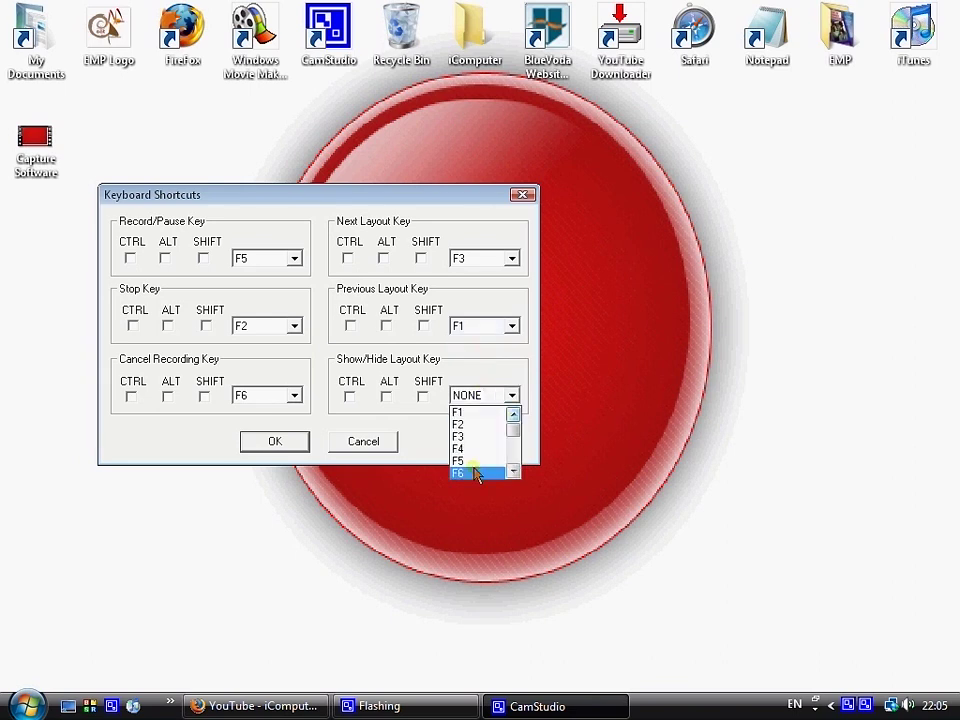
scroll(476, 476, "down", 1)
left_click(476, 474)
left_click(266, 443)
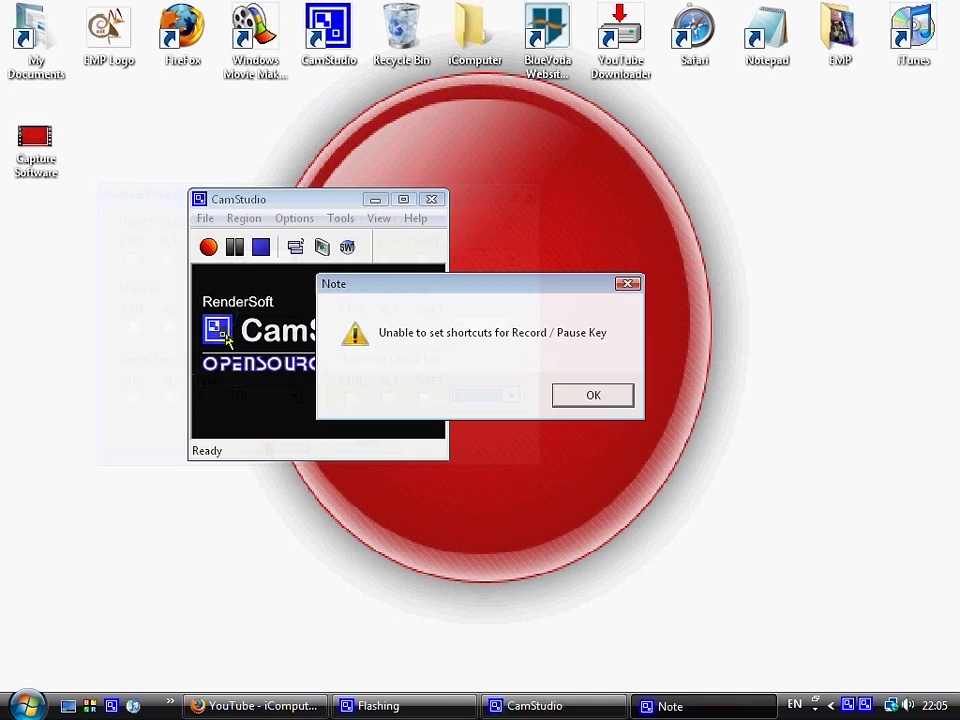
left_click(600, 398)
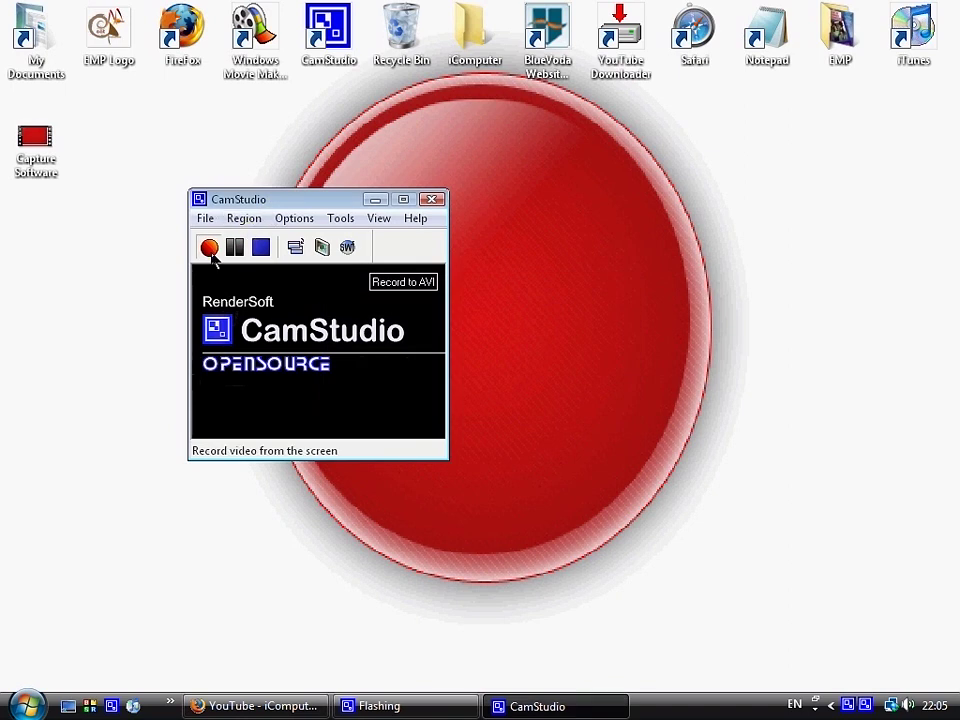
Step: Record a short test capture, stop it from the tray, and save it as dsa.avi
left_click(209, 248)
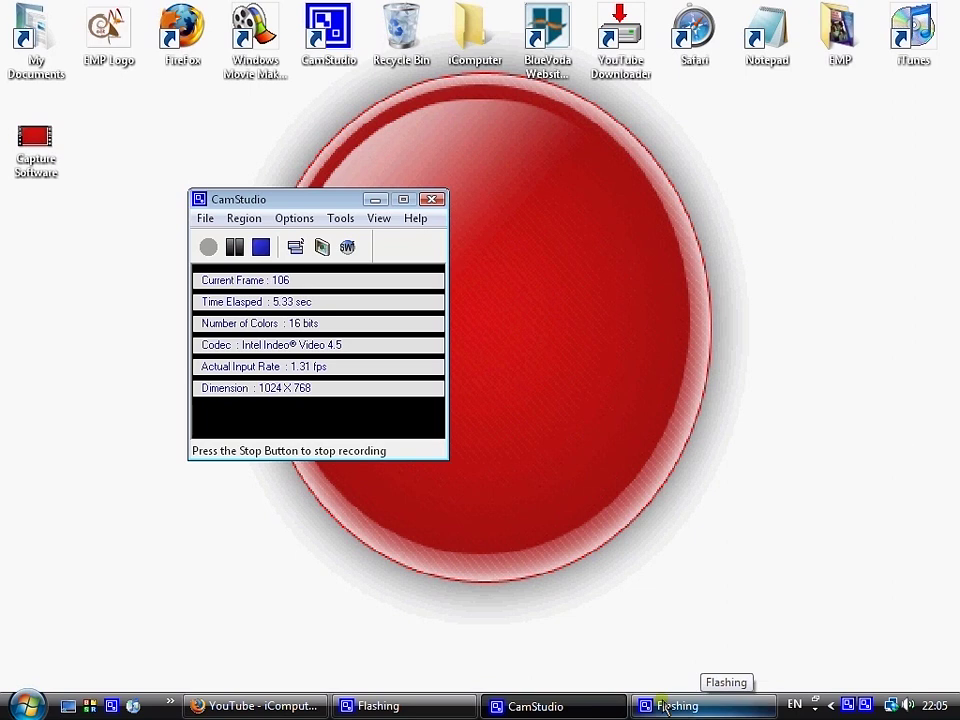
right_click(847, 705)
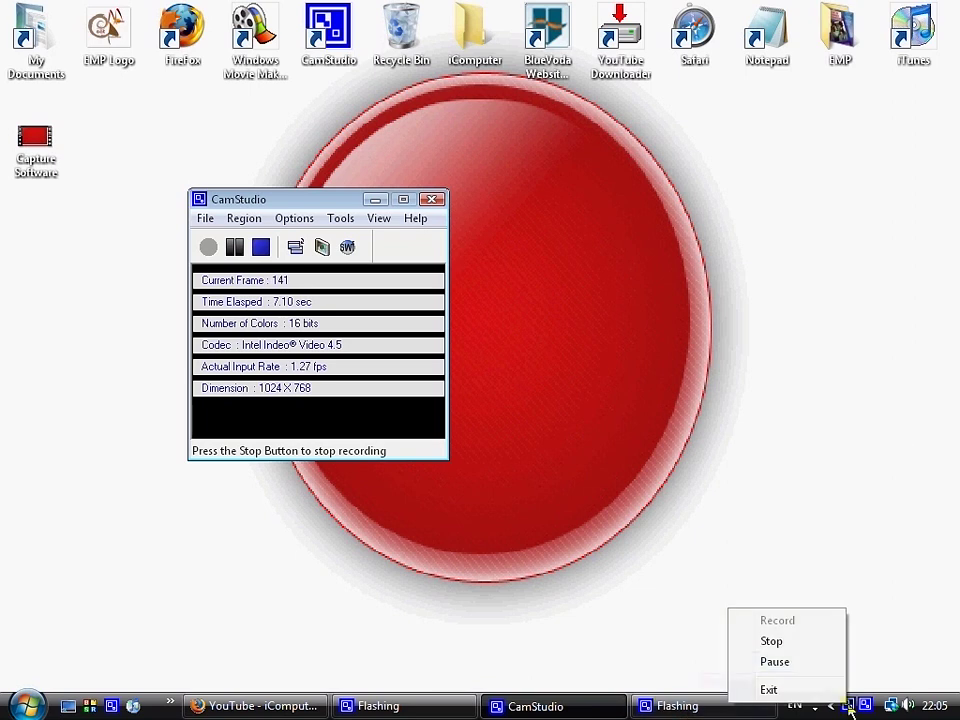
left_click(815, 641)
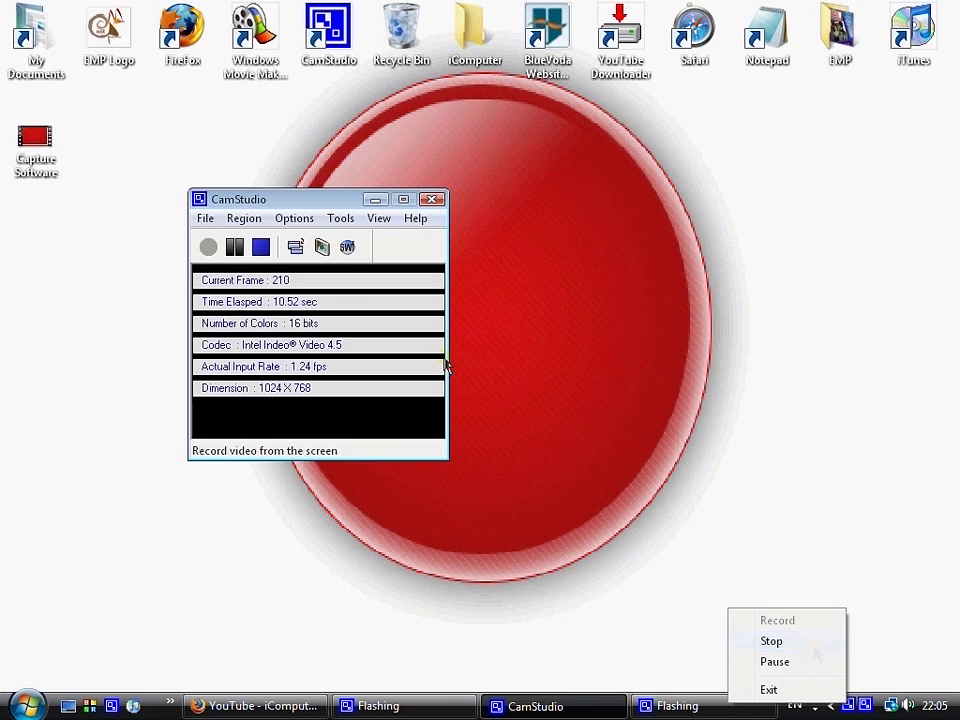
left_click(260, 247)
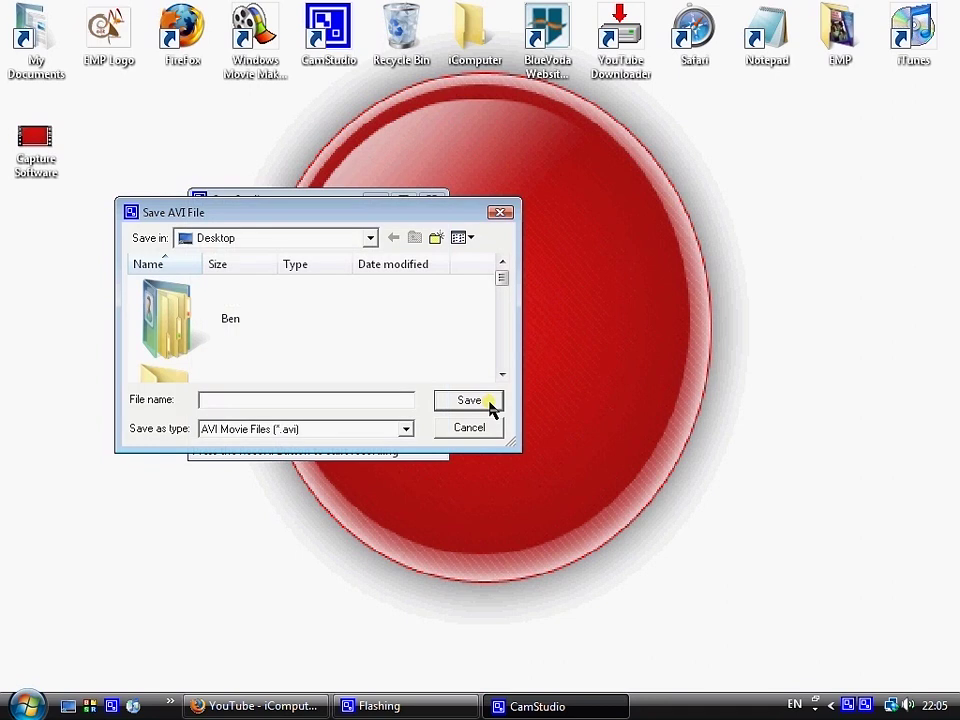
type("d")
left_click(489, 404)
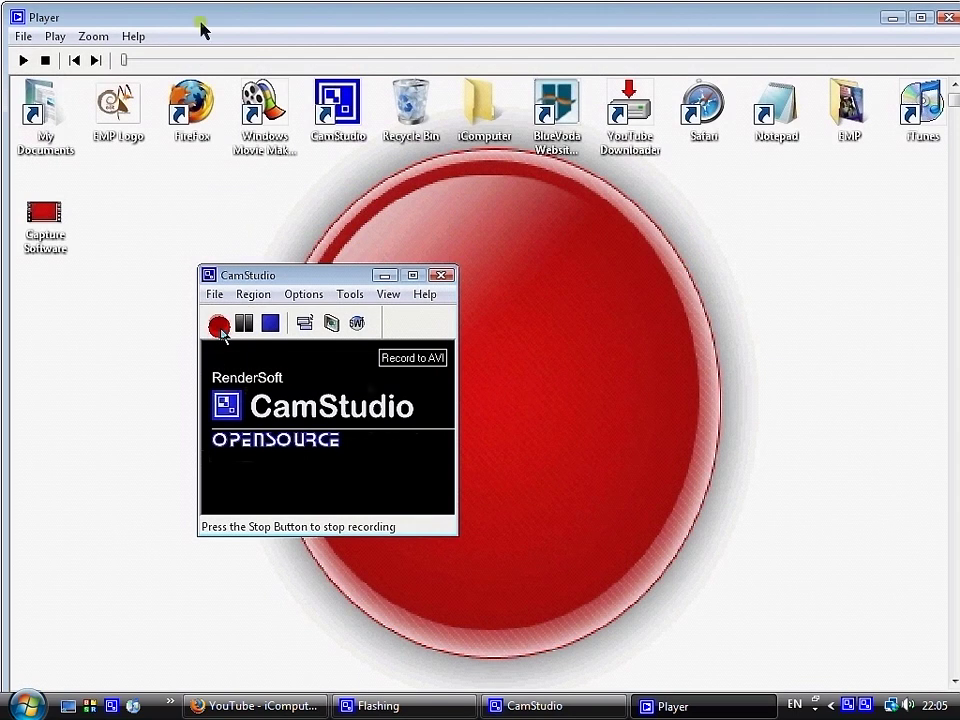
Step: Play the saved dsa.avi clip in CamStudio Player, then close the player
left_click(22, 62)
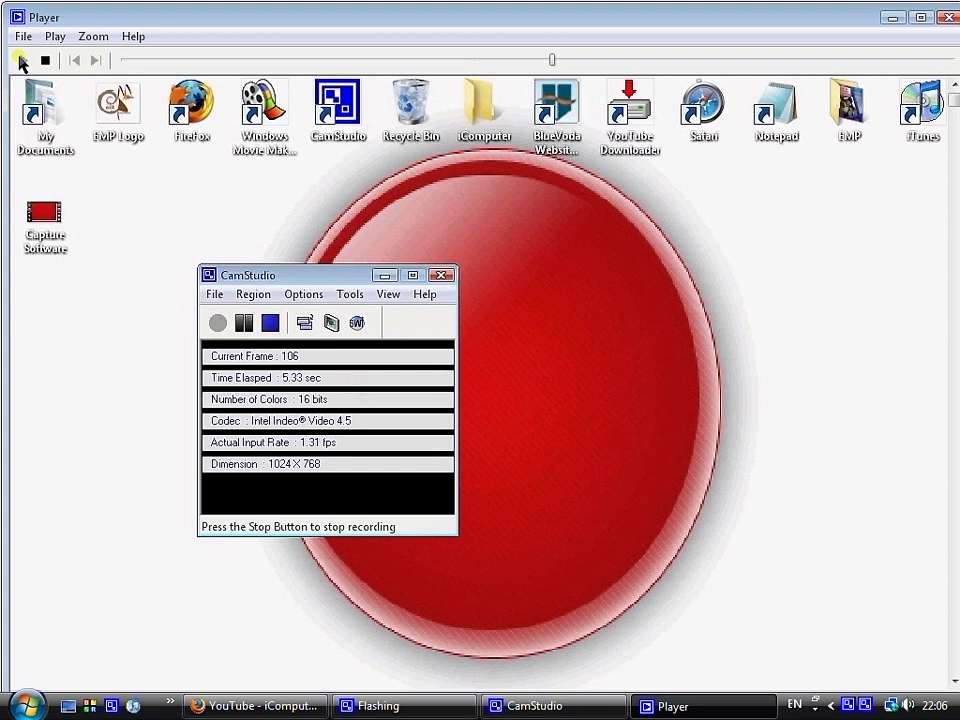
left_click(948, 18)
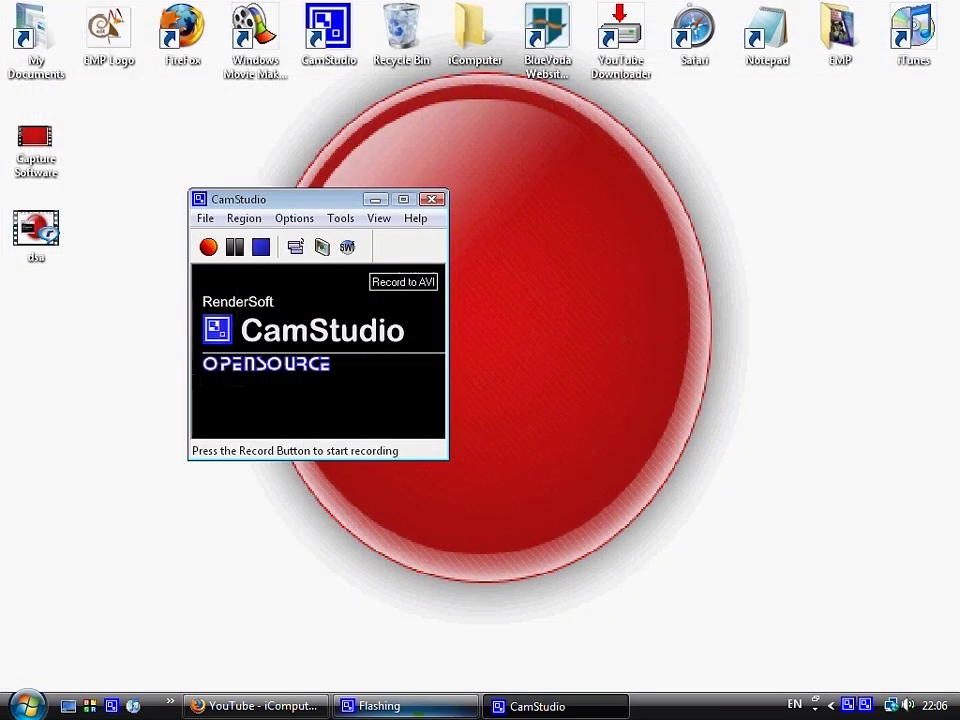